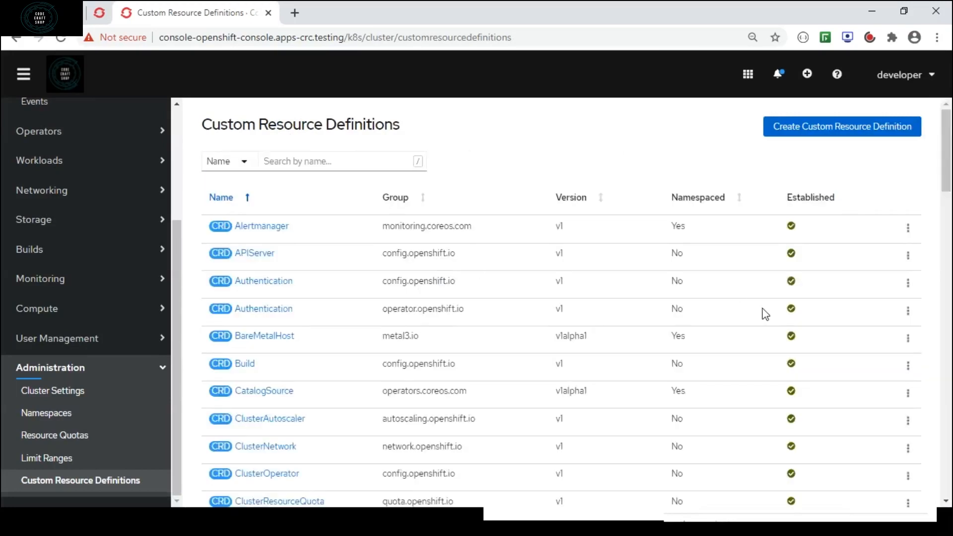
# Step: Open the instances list of the ConsoleLink custom resource definition
pyautogui.scroll(-1, 950, 245)
pyautogui.scroll(-10, 950, 245)
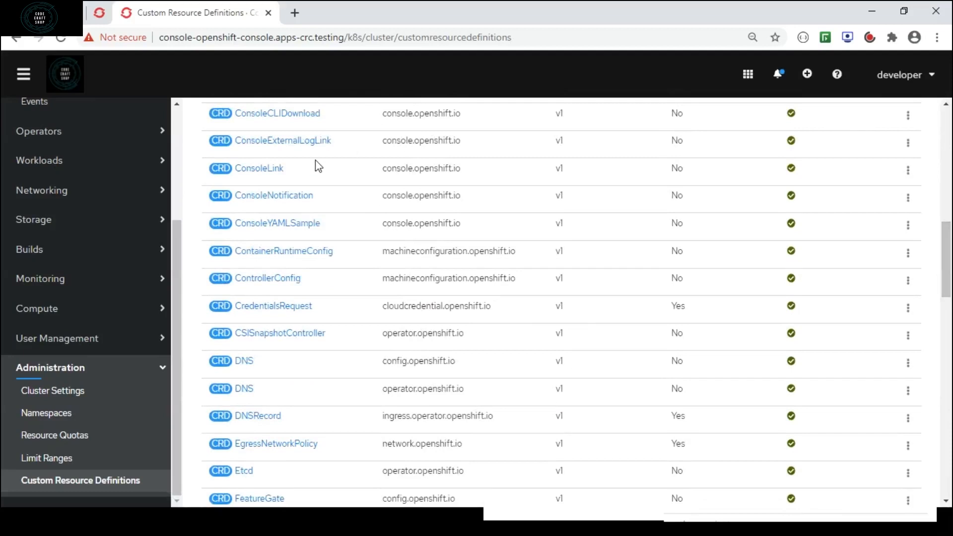
pyautogui.click(275, 171)
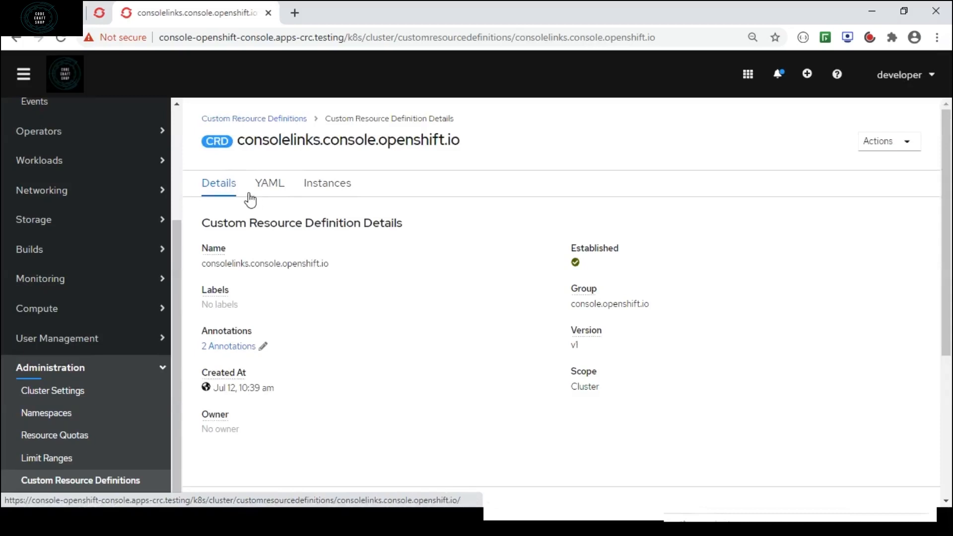
pyautogui.click(343, 193)
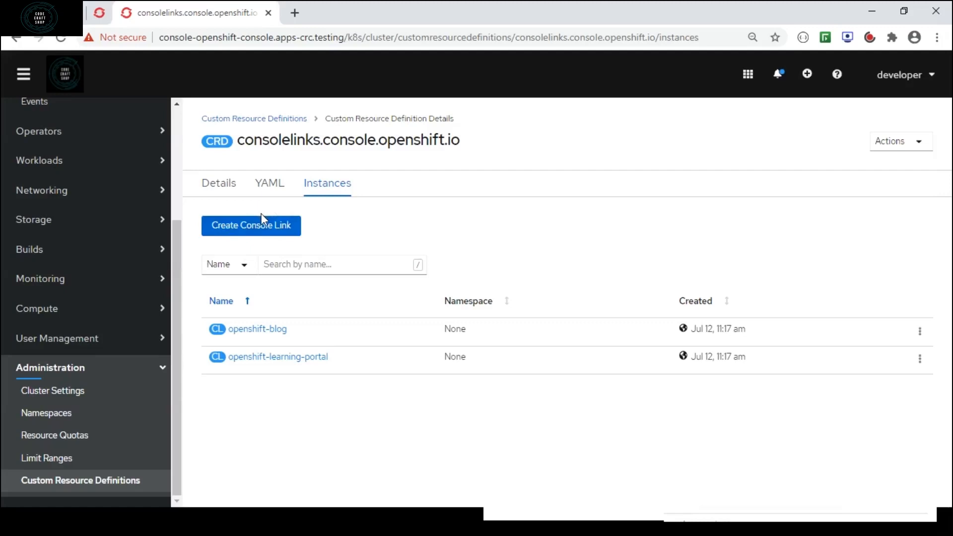
# Step: Check the console's help, application and user menus for the links they currently offer
pyautogui.click(845, 74)
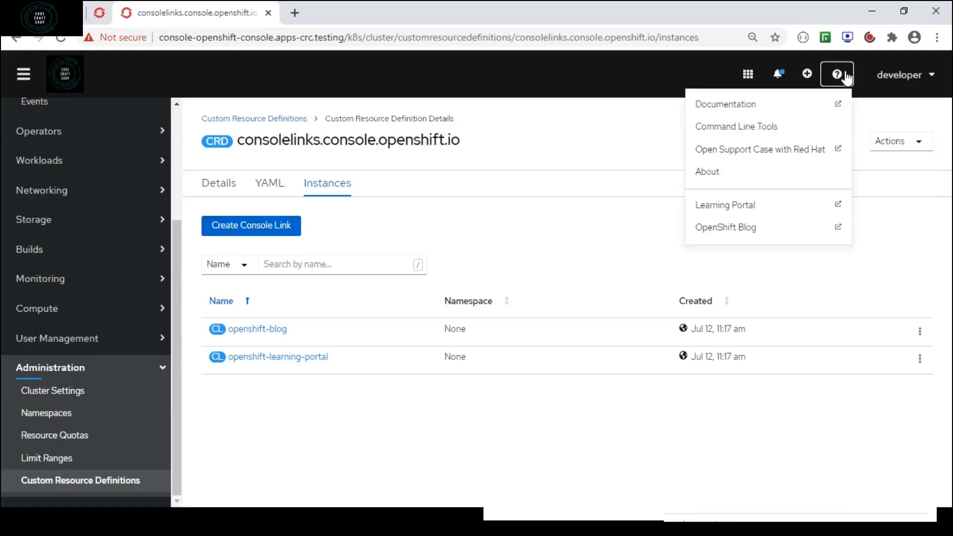
pyautogui.click(753, 79)
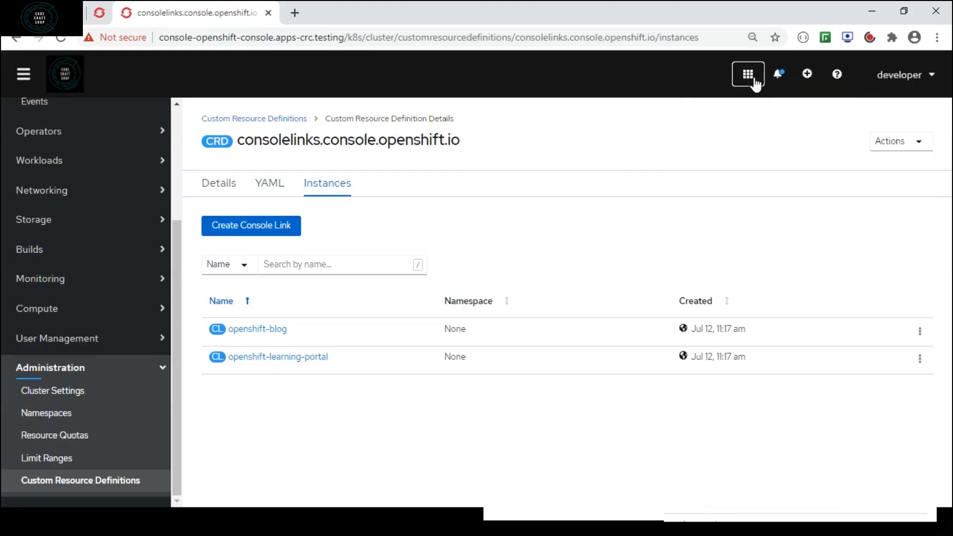
pyautogui.click(939, 79)
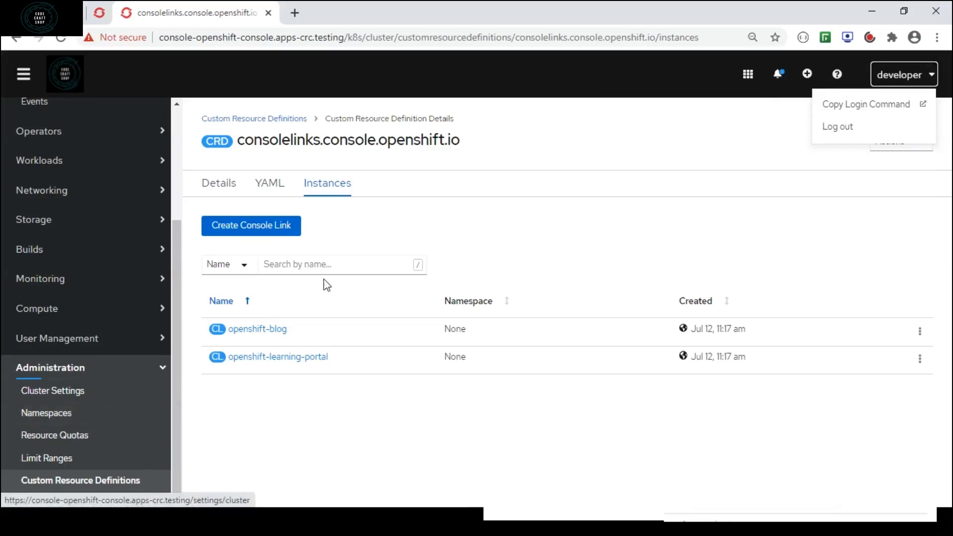
pyautogui.click(449, 207)
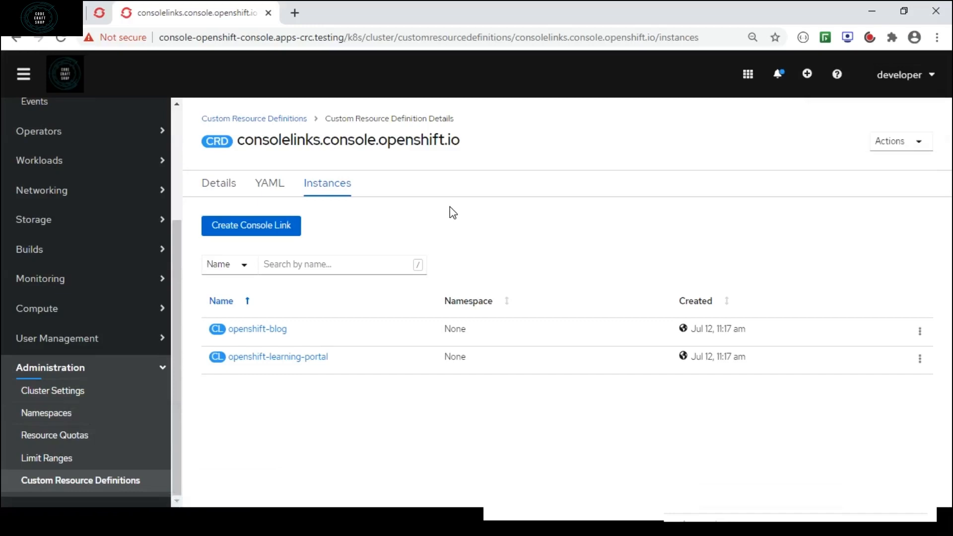
pyautogui.click(300, 228)
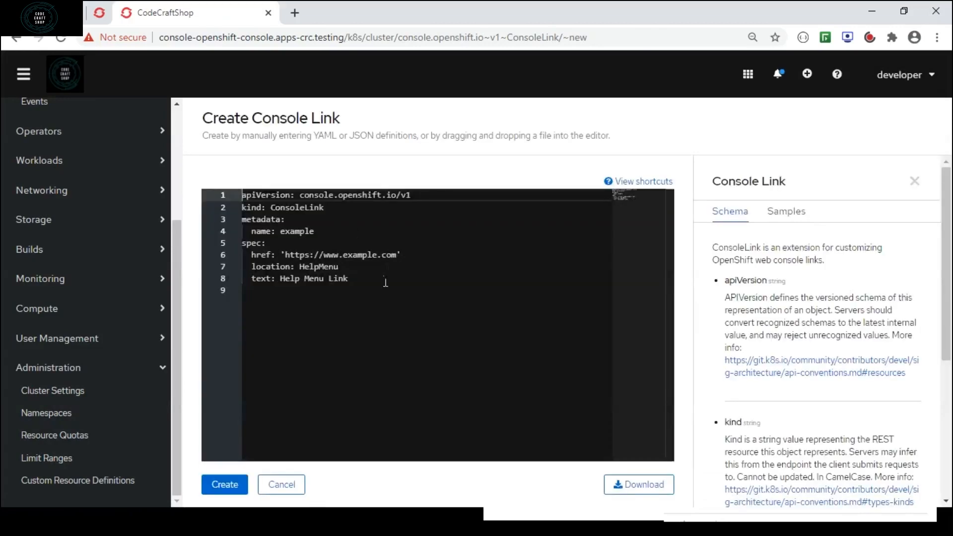
pyautogui.hotkey('ctrl', 'a')
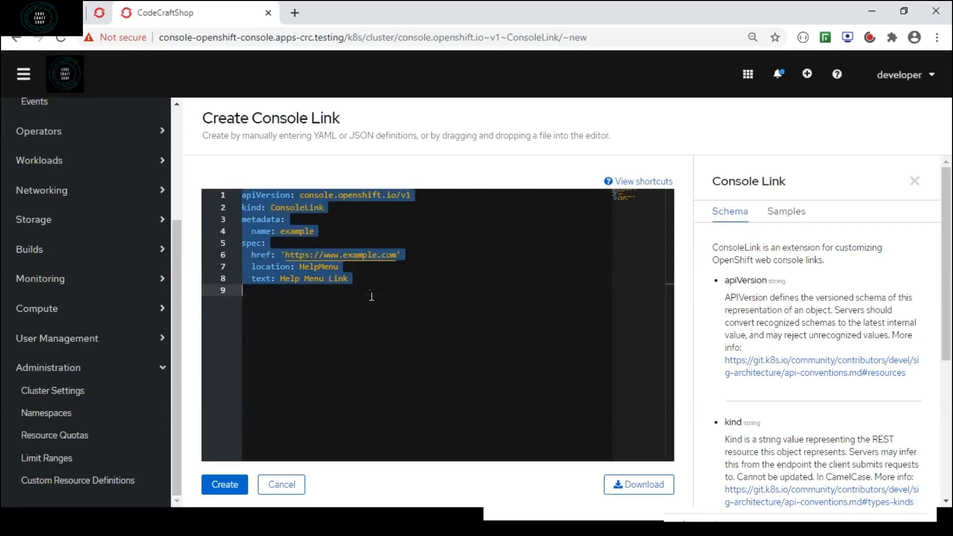
pyautogui.write("apiVersion: console.openshift.io/v1 kind: ConsoleLink metadata:   name: codecraftshop spec:   href: 'https://www.youtube.com/c/CodeCraftShop'   location: HelpMenu   text: CodeCraftShop Help Link")
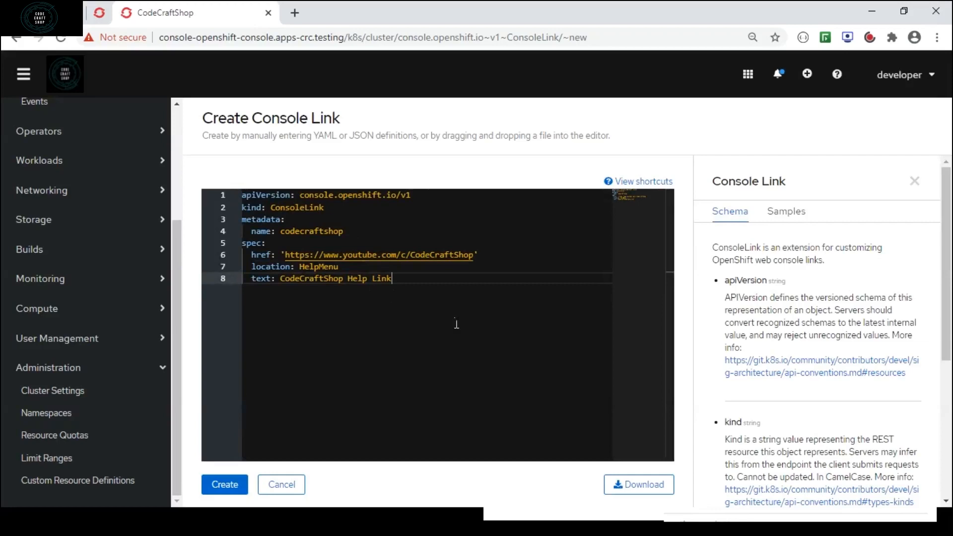
pyautogui.click(229, 491)
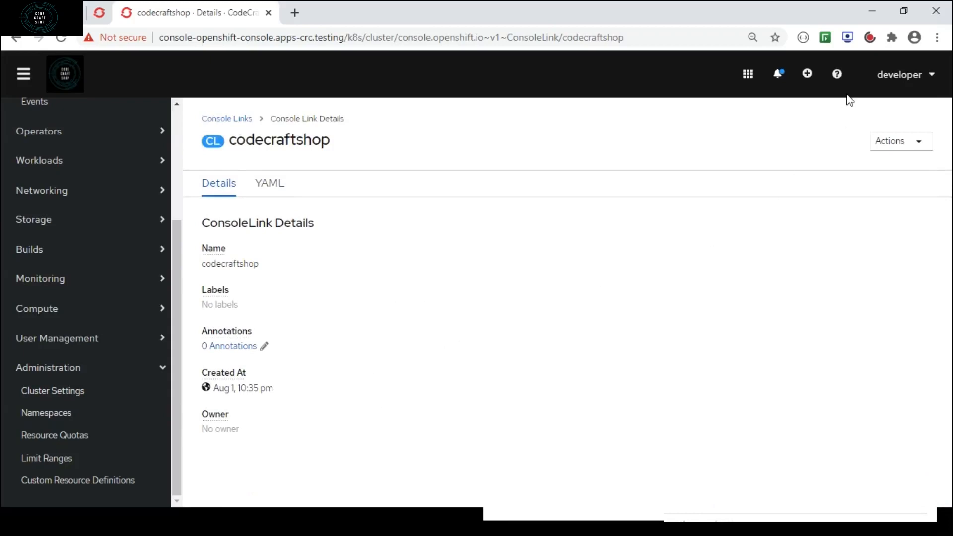
# Step: Reload the console page and check the help menu for the CodeCraftShop link
pyautogui.click(839, 75)
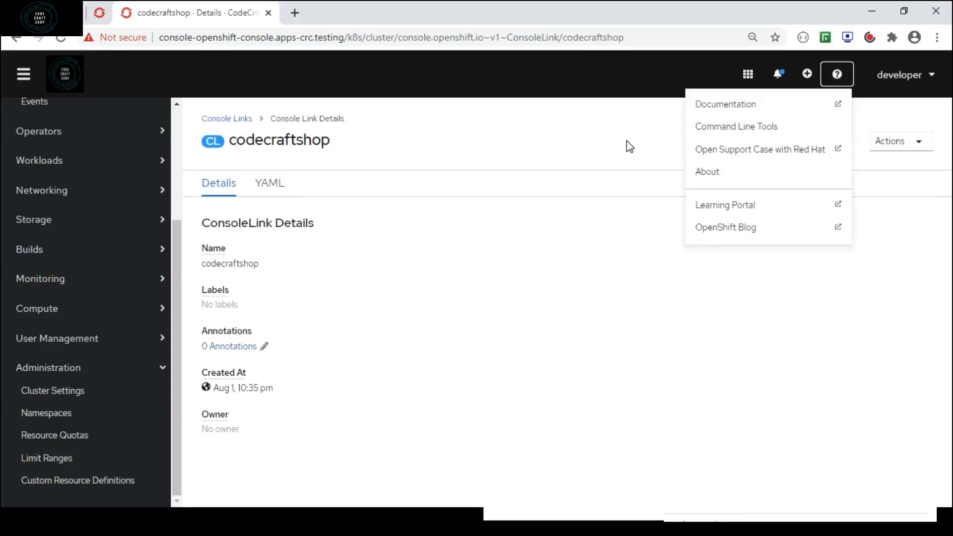
pyautogui.click(62, 44)
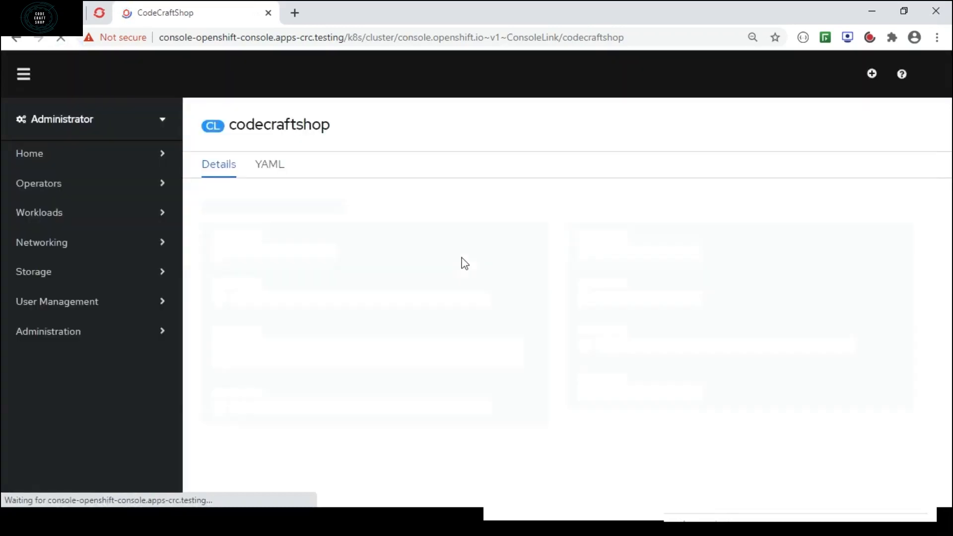
pyautogui.click(844, 79)
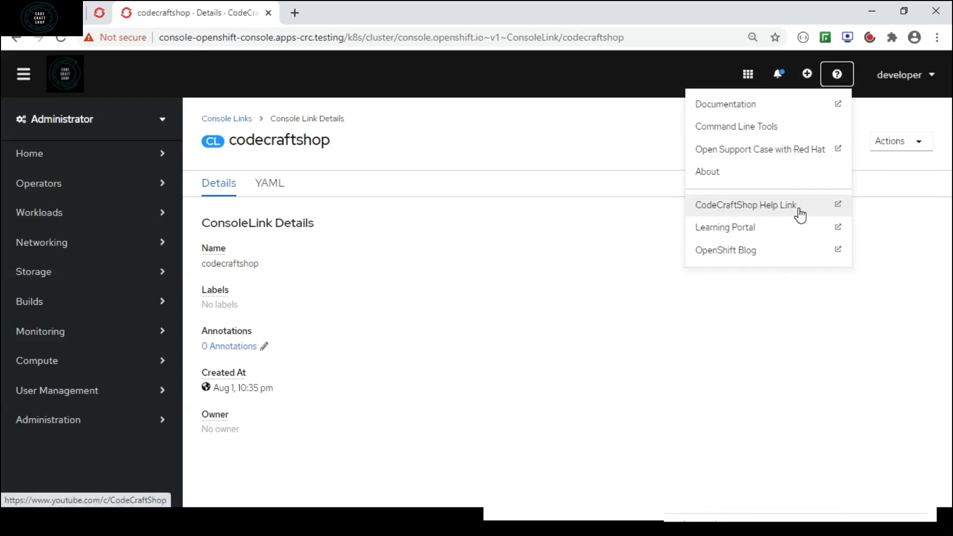
pyautogui.click(234, 119)
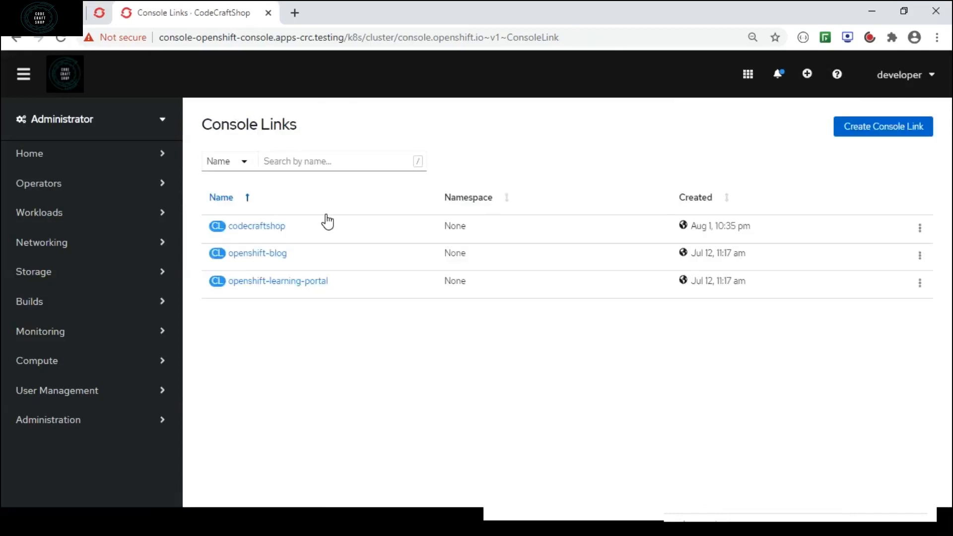
pyautogui.click(877, 135)
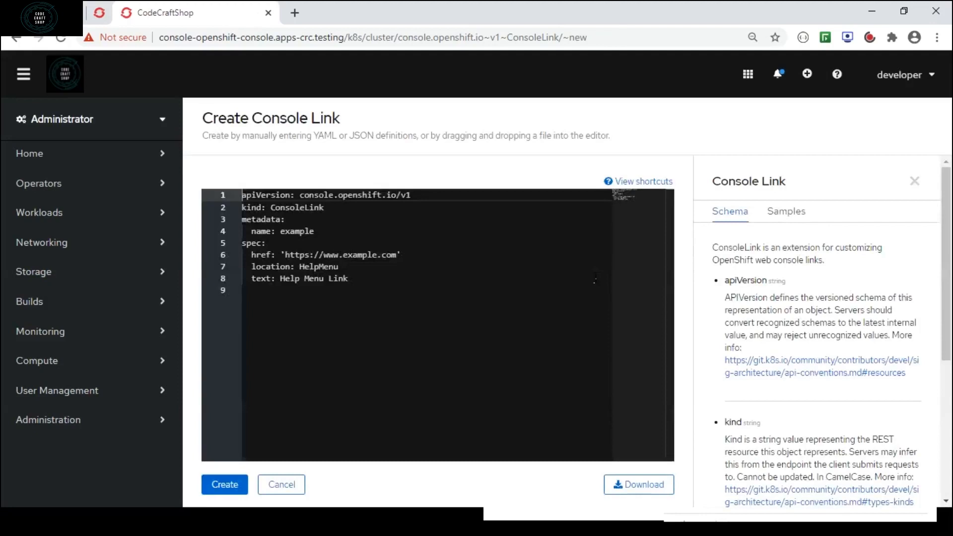
pyautogui.hotkey('ctrl', 'a')
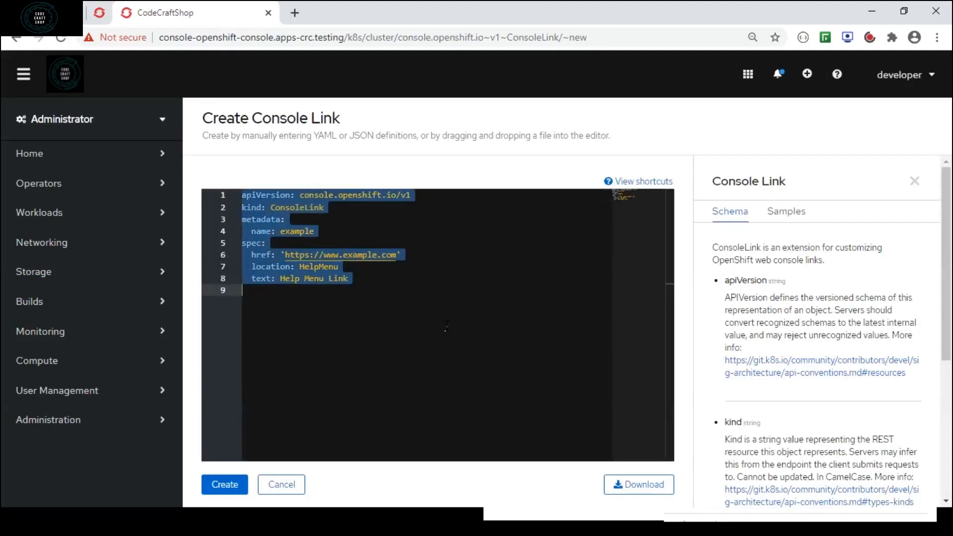
pyautogui.write("apiVersion: console.openshift.io/v1 kind: ConsoleLink metadata:   name: codecraftshop spec:   href: 'https://www.youtube.com/c/CodeCraftShop'   location: HelpMenu   text: CodeCraftShop Help Link")
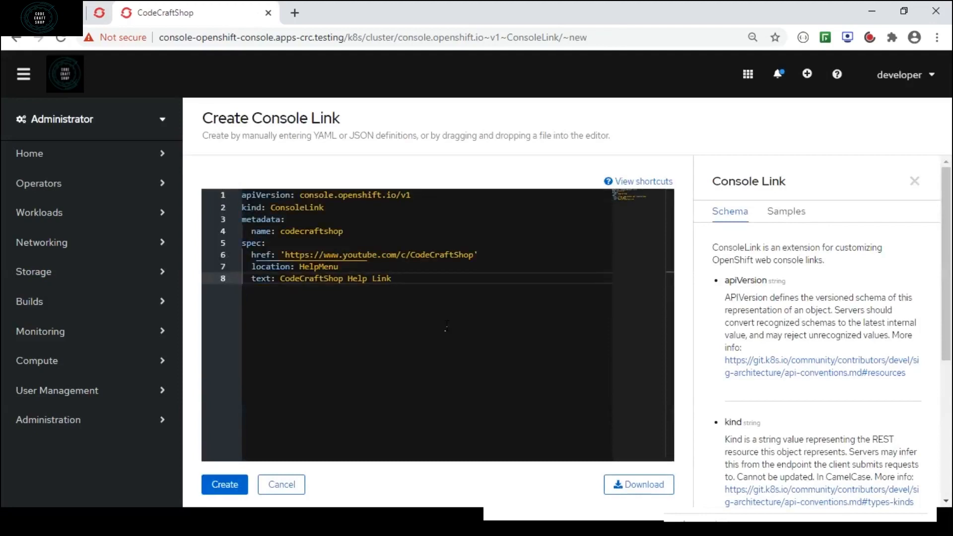
# Step: Change the new definition's text to "CodeCraftShop ApplicationMenu Link" and its location to ApplicationMenu
pyautogui.click(354, 280)
pyautogui.doubleClick(360, 280)
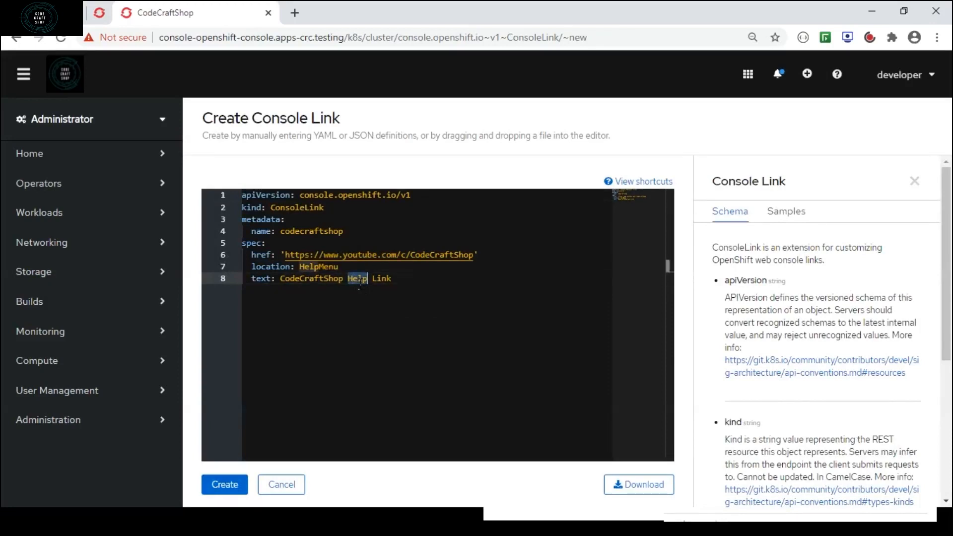
pyautogui.write('Applicati')
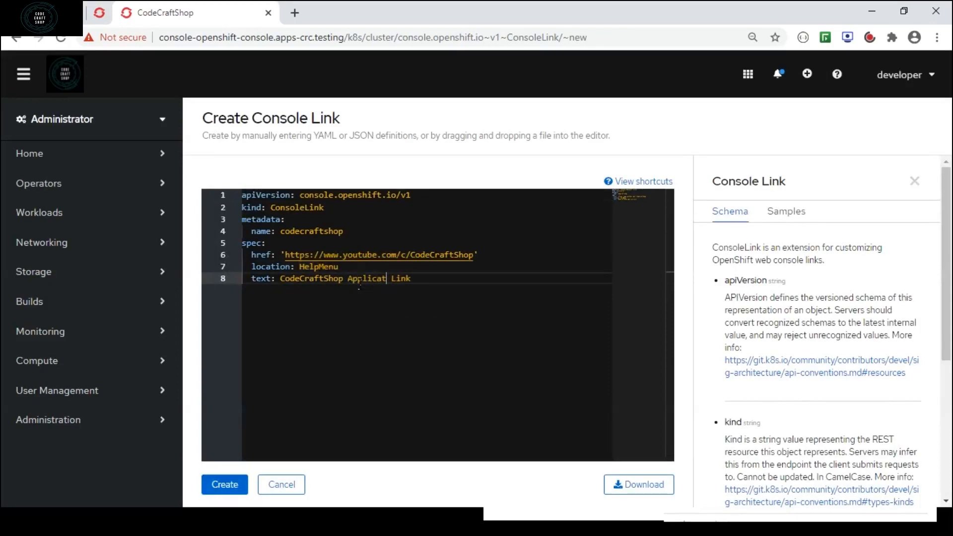
pyautogui.write('onMenu')
pyautogui.hotkey('ctrl', 'shift', 'Left')
pyautogui.hotkey('ctrl', 'c')
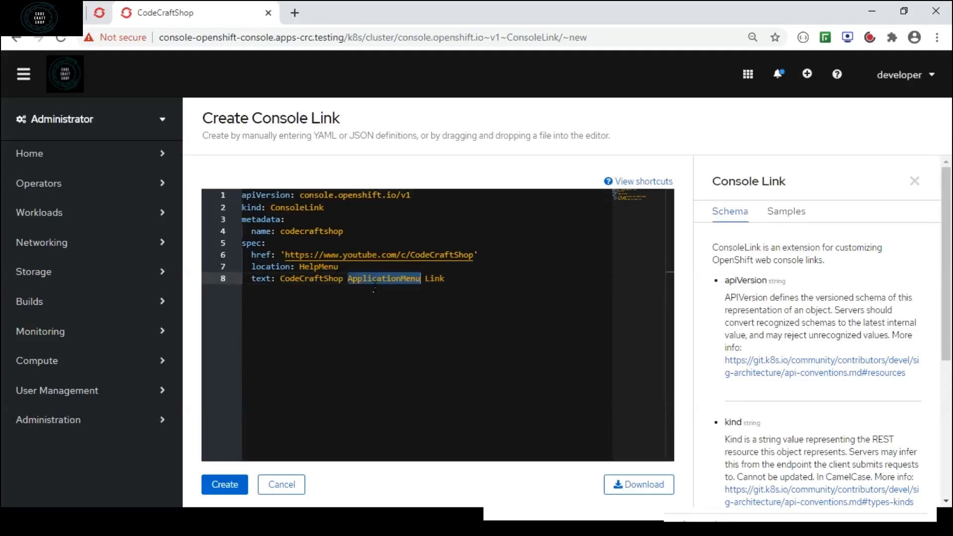
pyautogui.doubleClick(325, 268)
pyautogui.hotkey('ctrl', 'v')
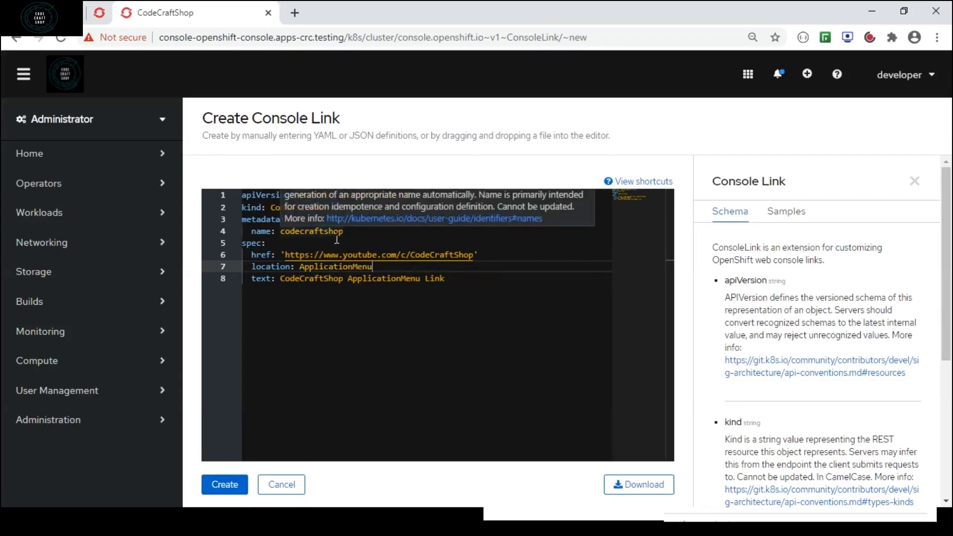
# Step: Name the link codecraftshopapplicationmenu in the metadata and create it
pyautogui.click(353, 235)
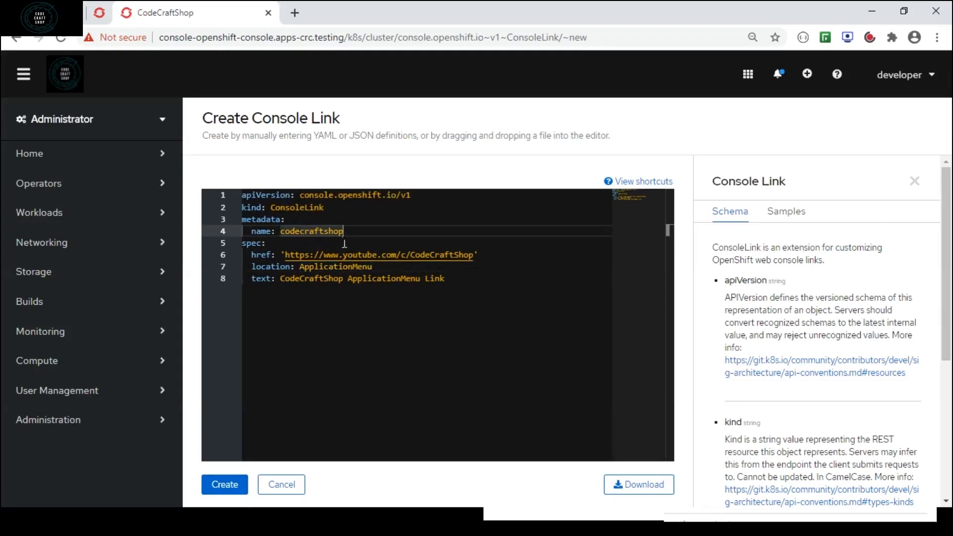
pyautogui.write('ApplicationMenu')
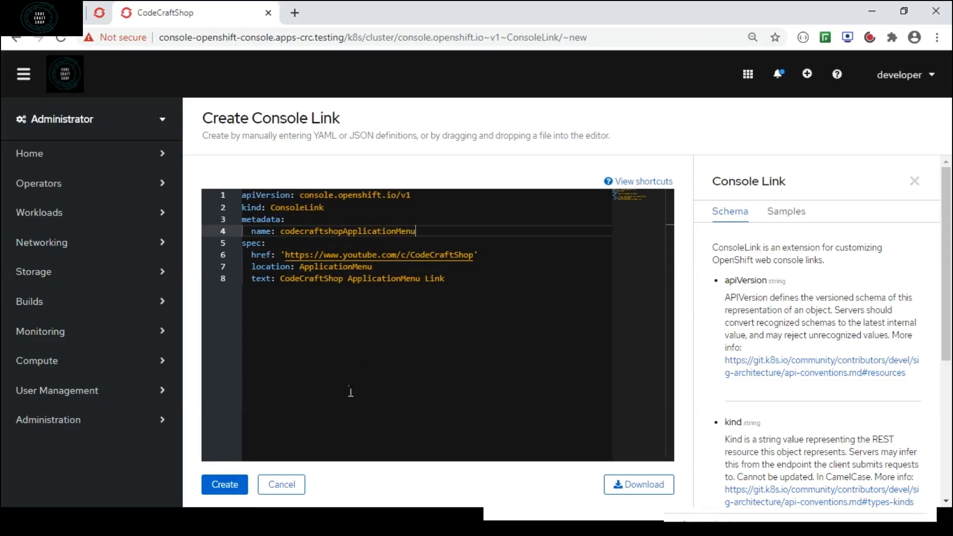
pyautogui.click(242, 489)
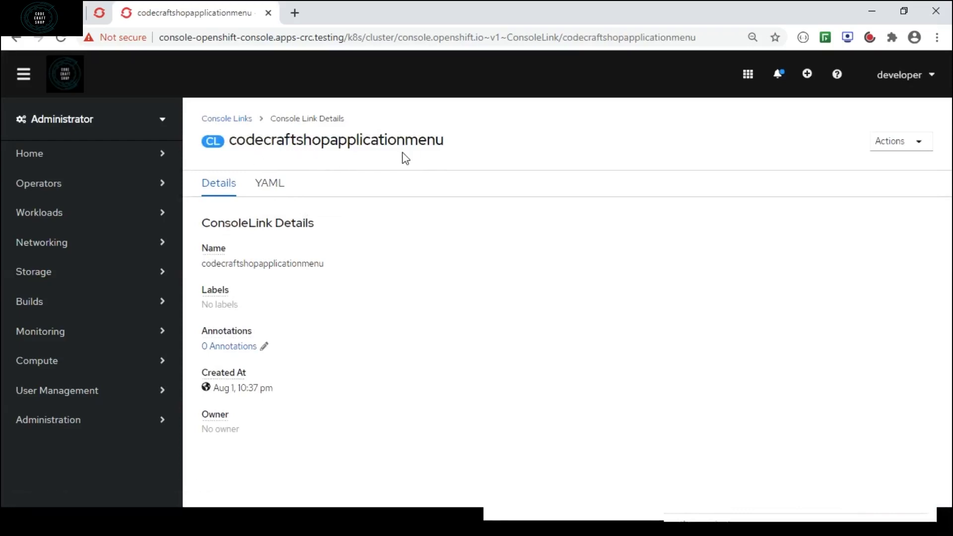
# Step: Reload the console page and check the application menu for the CodeCraftShop link
pyautogui.click(62, 39)
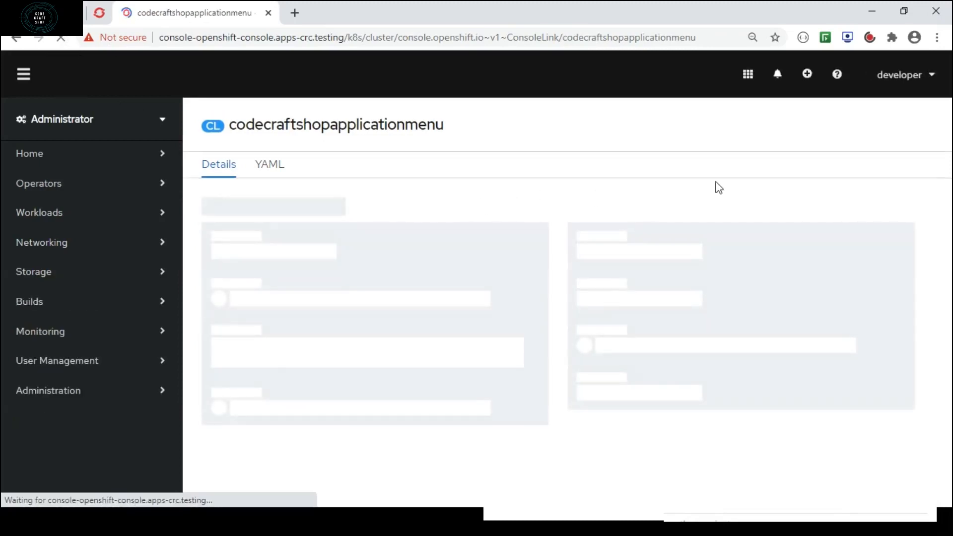
pyautogui.click(754, 79)
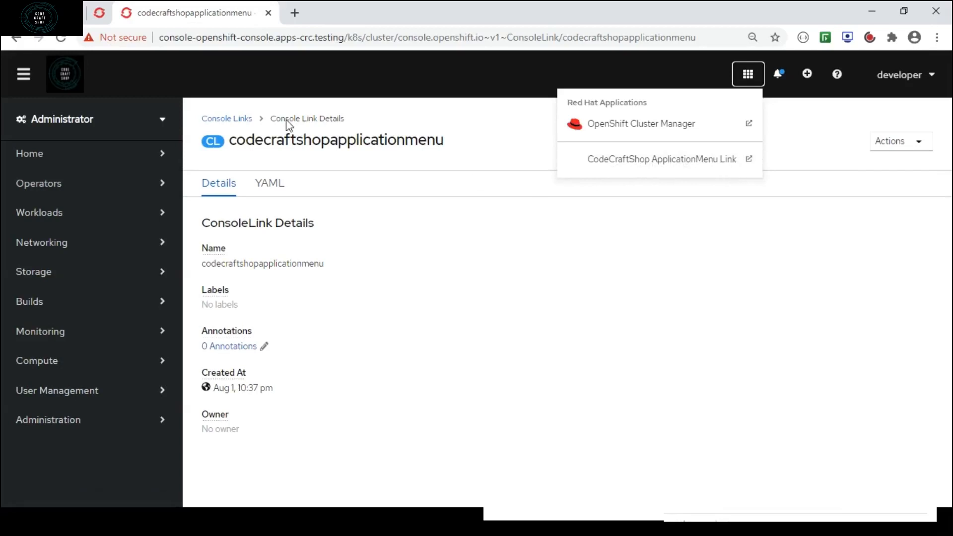
pyautogui.click(243, 128)
pyautogui.click(243, 128)
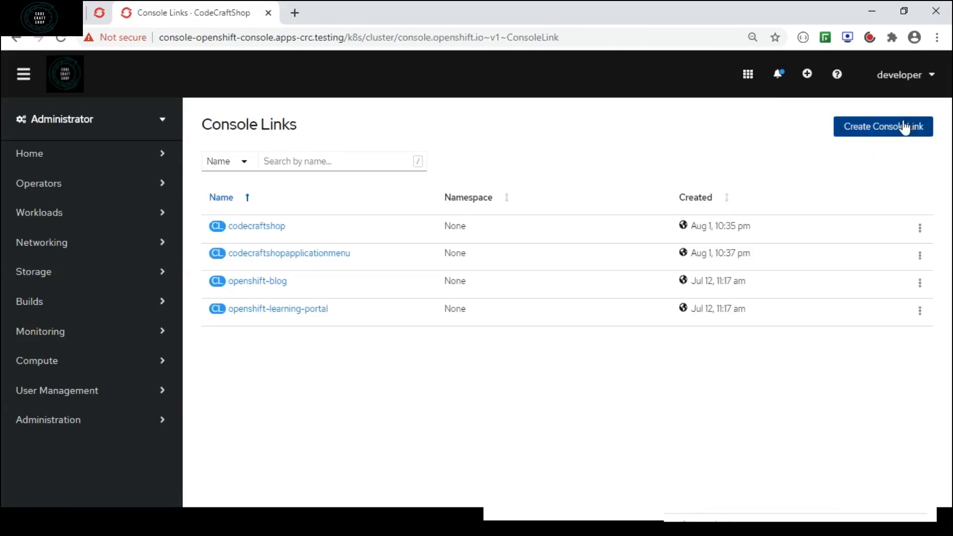
pyautogui.click(868, 131)
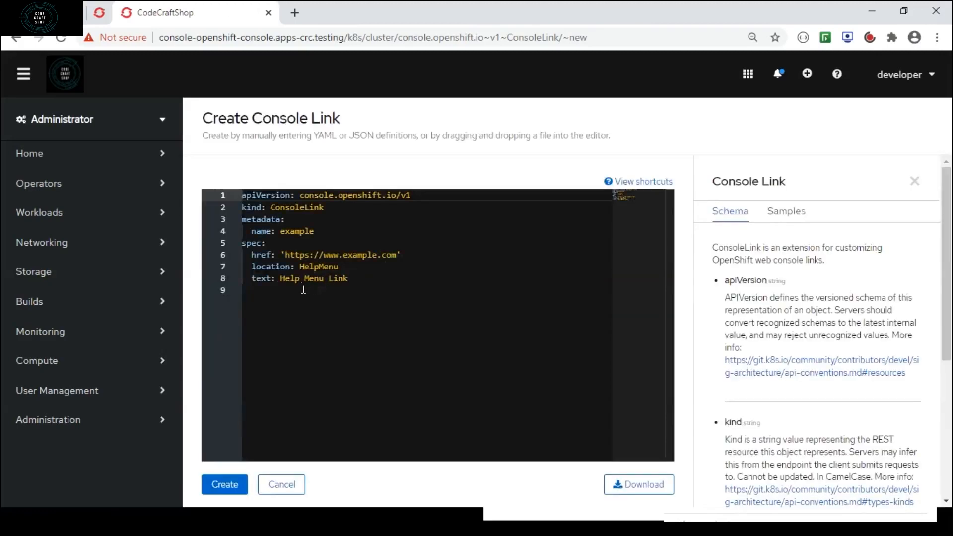
pyautogui.hotkey('ctrl', 'a')
pyautogui.write("apiVersion: console.openshift.io/v1 kind: ConsoleLink metadata:   name: codecraftshopUserMenu spec:   href: 'https://www.youtube.com/c/CodeCraftShop'   location: UserMenu   text: CodeCraftShop UserMenu Link")
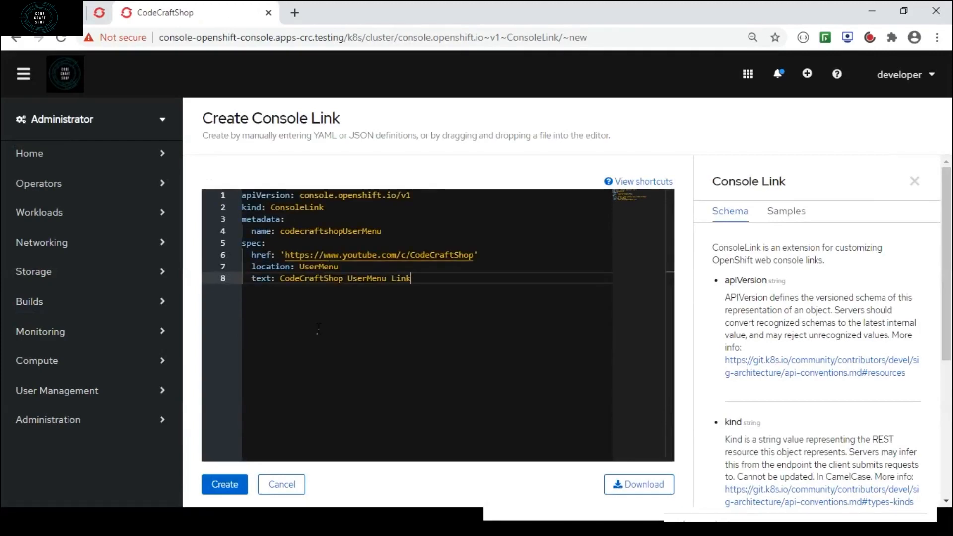
pyautogui.click(238, 484)
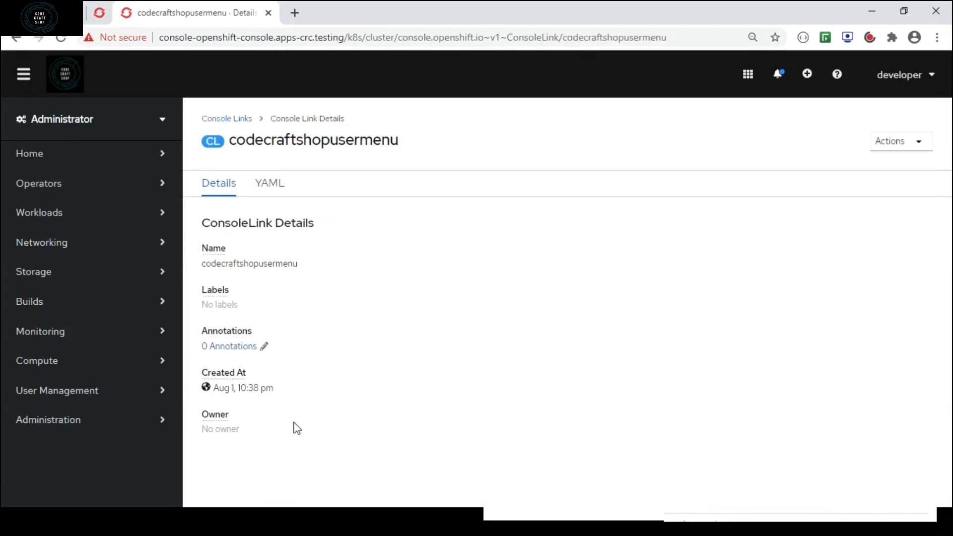
# Step: Reload the page and examine the location setting in the codecraftshopusermenu link's YAML
pyautogui.click(61, 38)
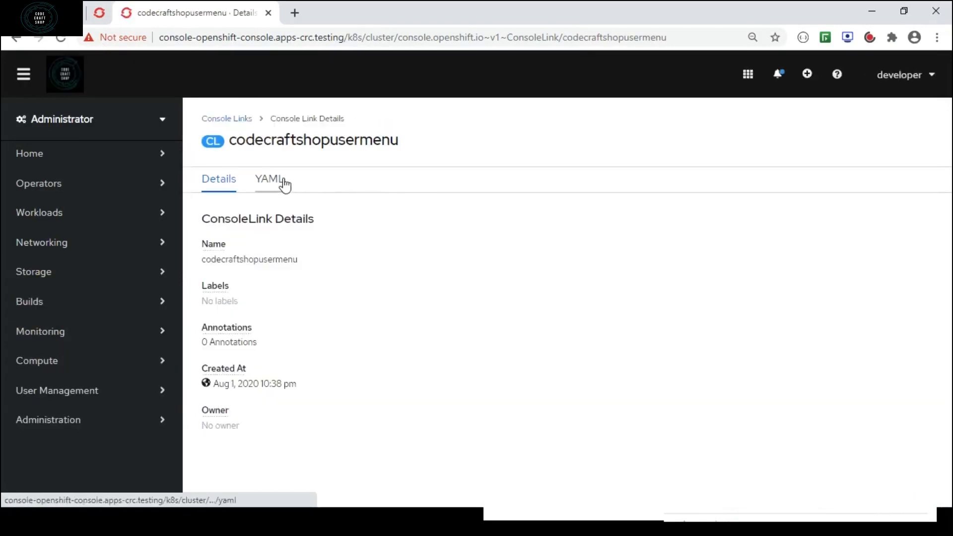
pyautogui.click(284, 184)
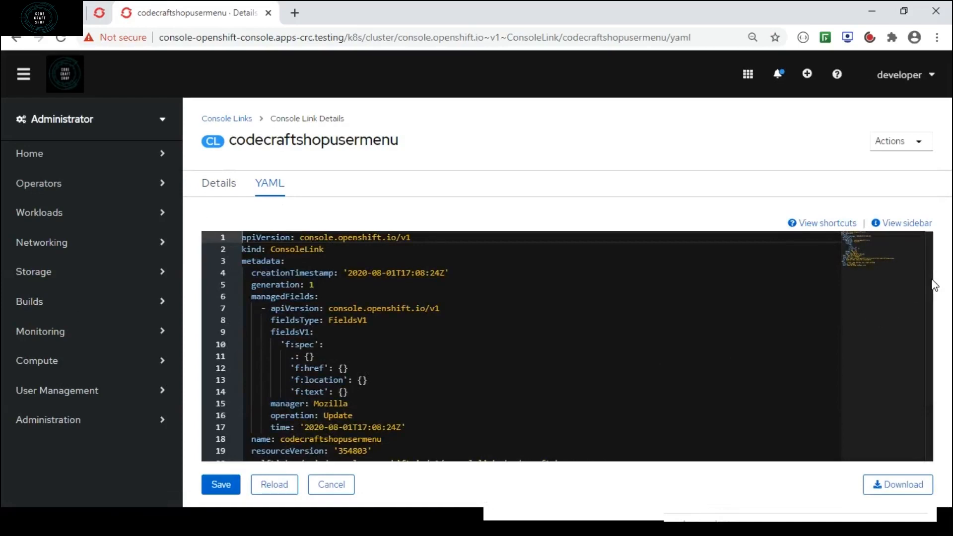
pyautogui.moveTo(929, 283); pyautogui.dragTo(935, 382)
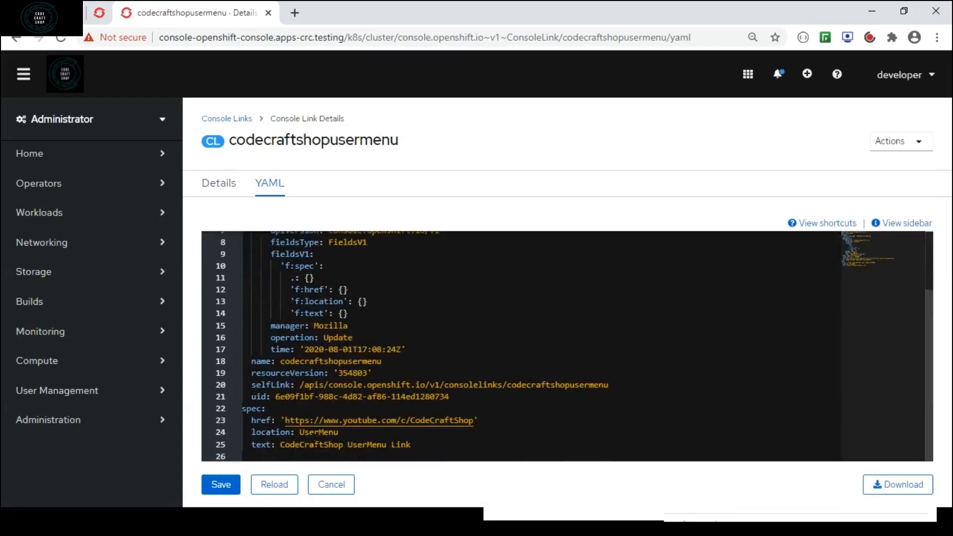
pyautogui.doubleClick(313, 433)
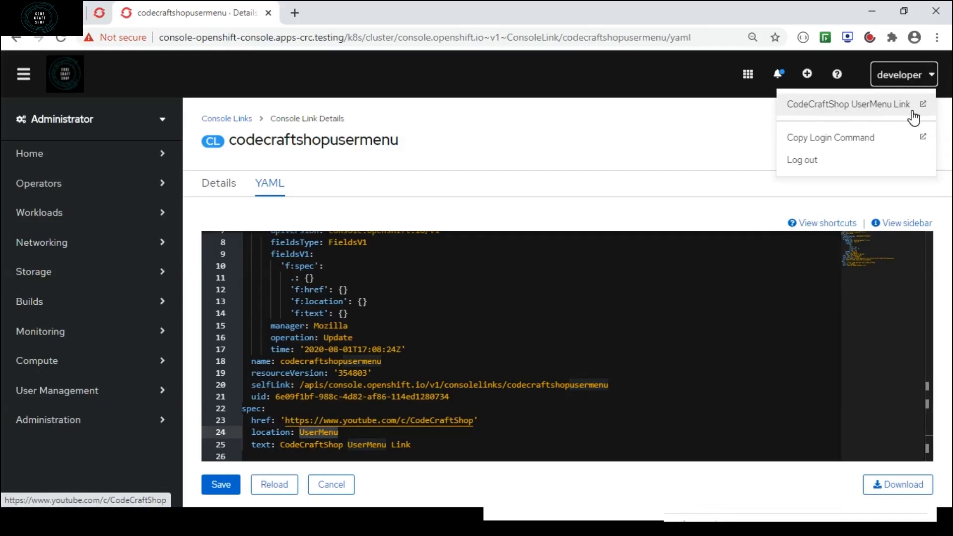
pyautogui.click(225, 120)
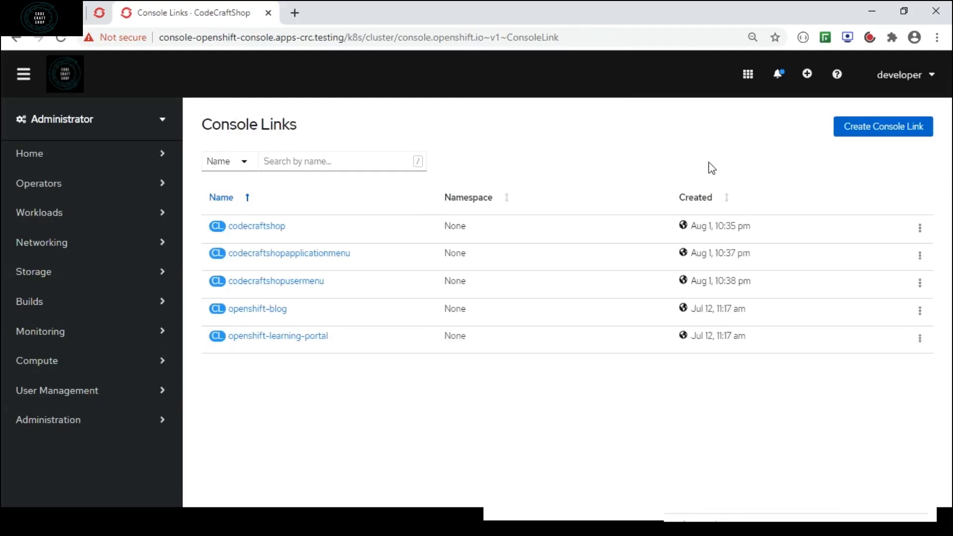
pyautogui.click(886, 126)
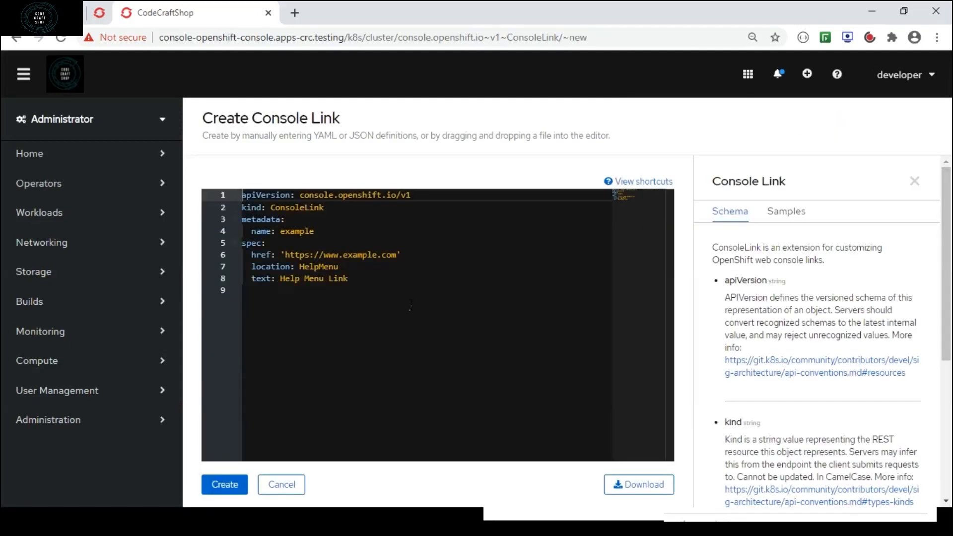
pyautogui.click(410, 304)
pyautogui.hotkey('ctrl', 'a')
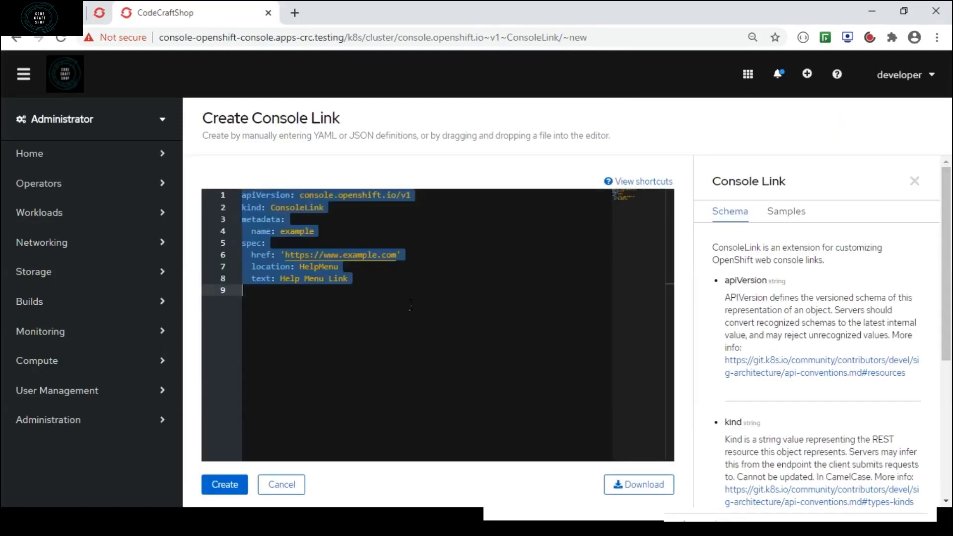
pyautogui.write("apiVersion: console.openshift.io/v1 kind: ConsoleLink metadata:   name: codecraftshopNamespaceDashboard spec:   href: 'https://www.youtube.com/c/CodeCraftShop'   location: NamespaceDashboard   text: CodeCraftShop NamespaceDashboard Link")
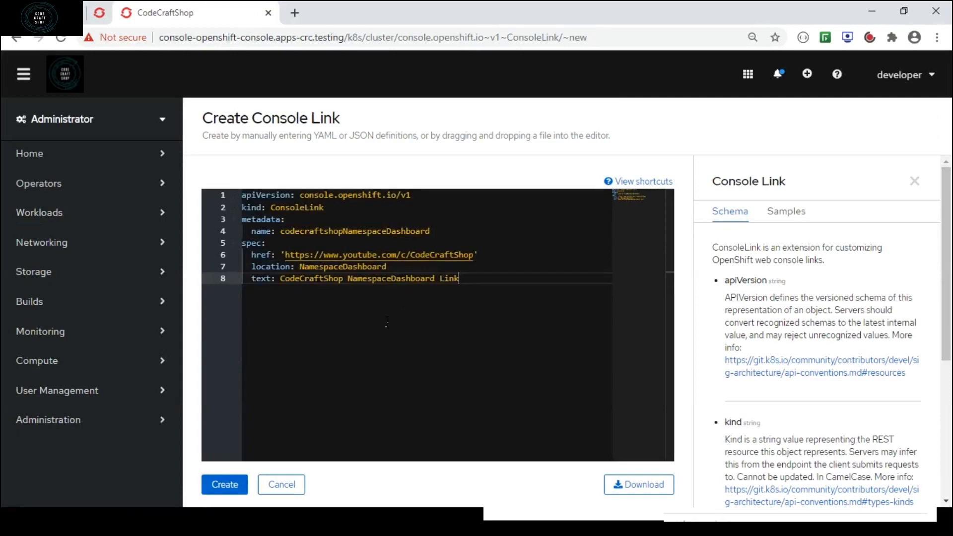
pyautogui.click(237, 488)
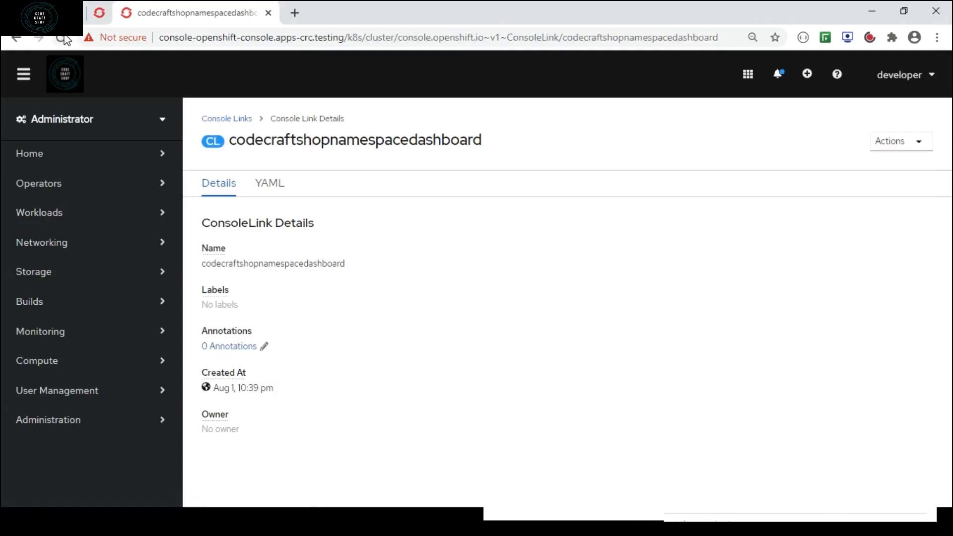
# Step: Examine the location and text settings in the codecraftshopnamespacedashboard link's YAML
pyautogui.click(280, 187)
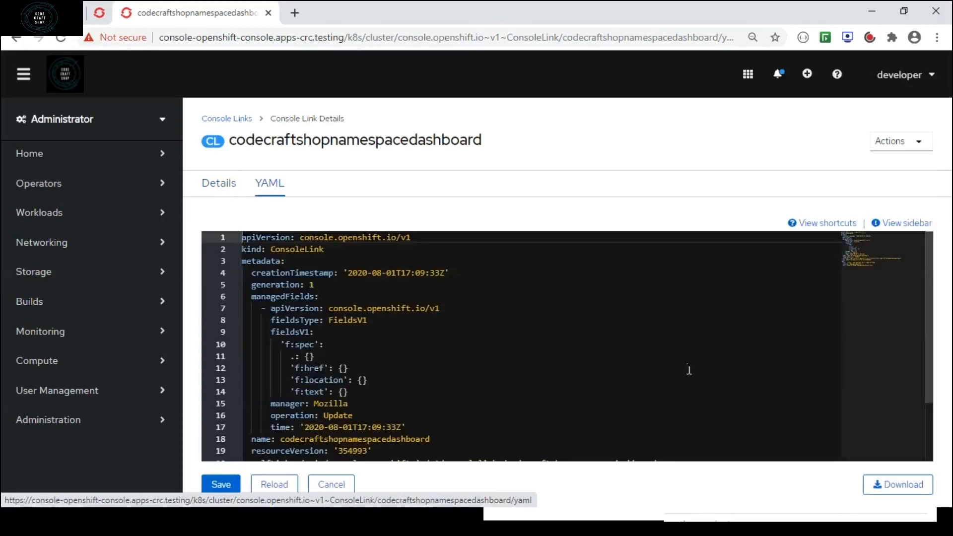
pyautogui.moveTo(930, 300); pyautogui.dragTo(931, 416)
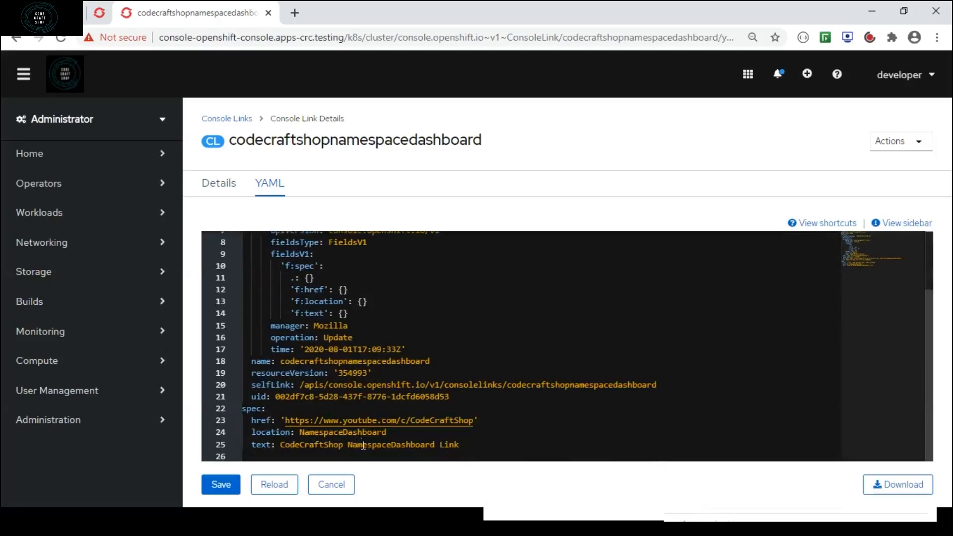
pyautogui.moveTo(362, 445)
pyautogui.moveTo(408, 445)
# Step: Reload the console page and browse the cluster's list of namespaces under Administration
pyautogui.click(60, 39)
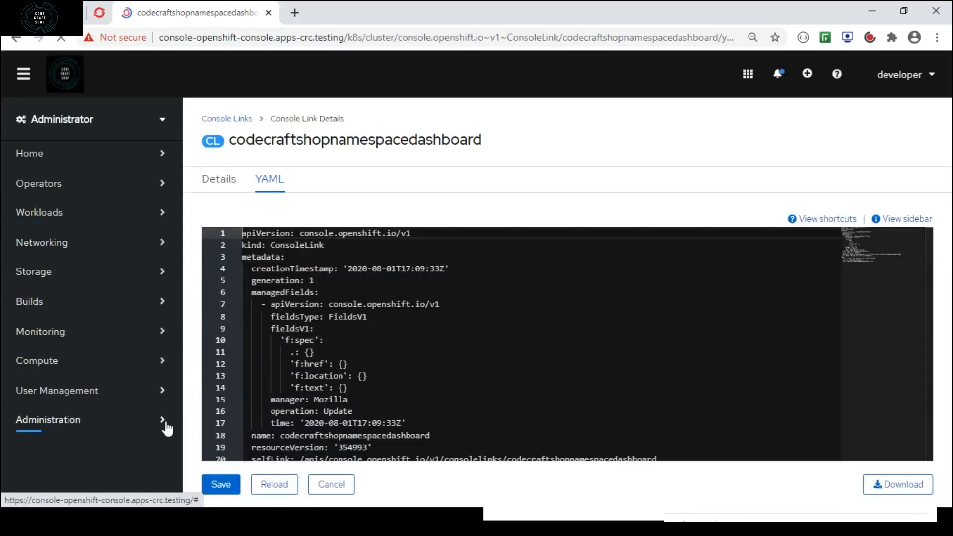
pyautogui.click(166, 421)
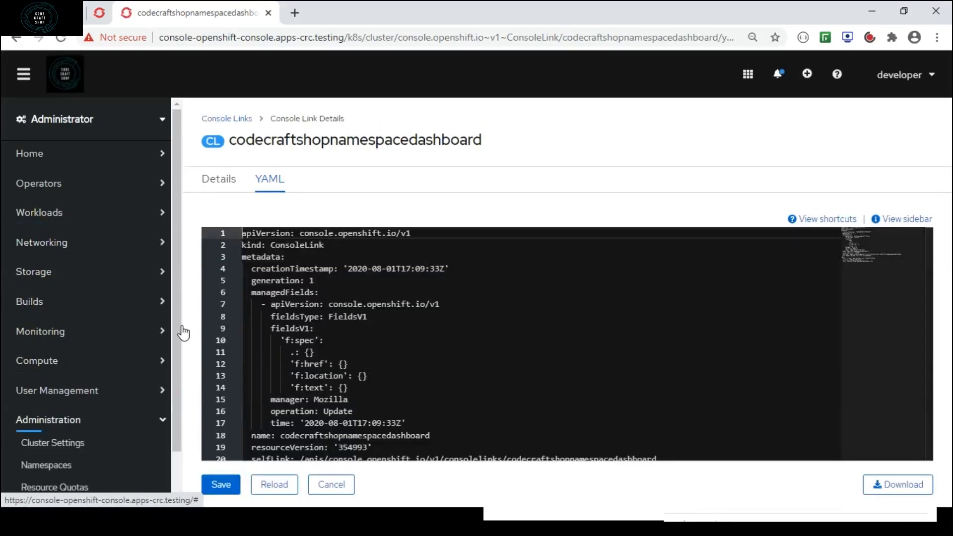
pyautogui.scroll(-2, 183, 333)
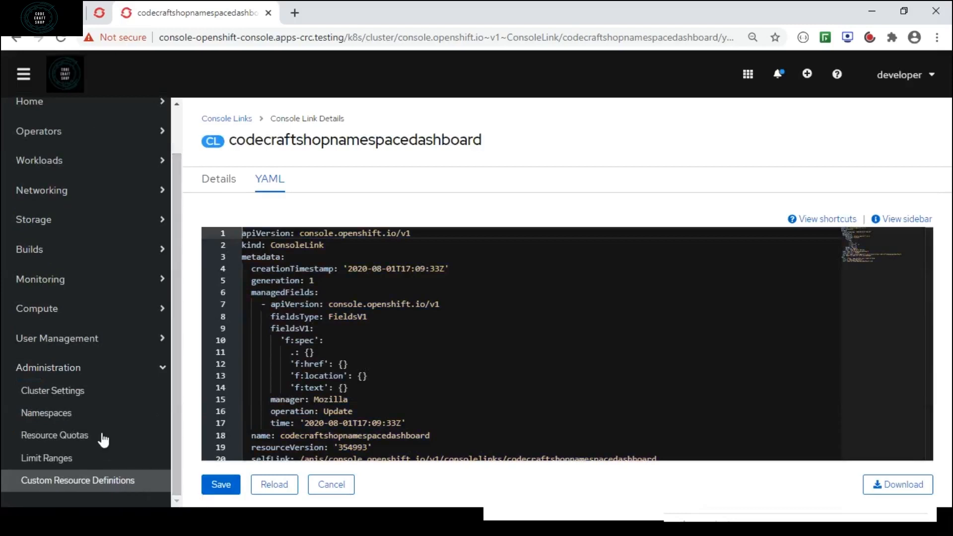
pyautogui.click(66, 416)
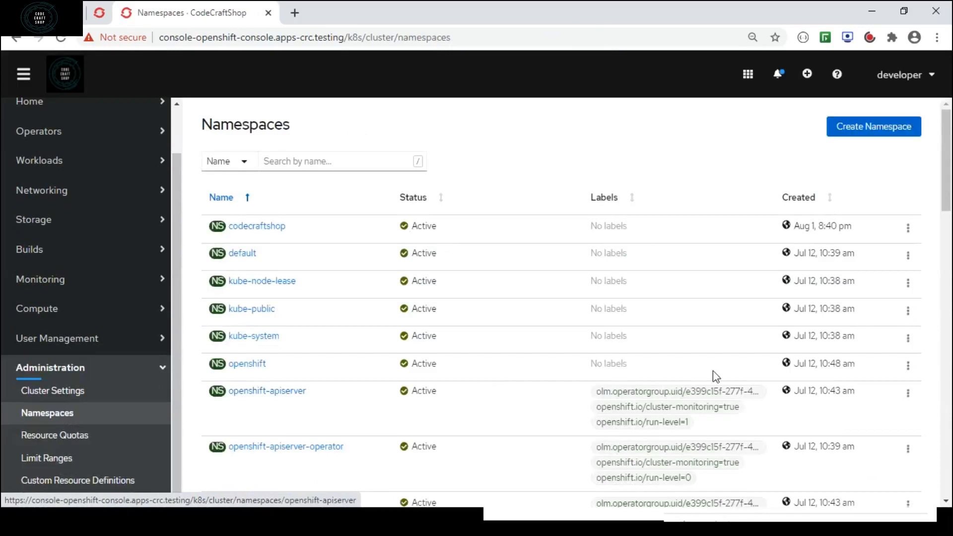
pyautogui.scroll(-1, 950, 392)
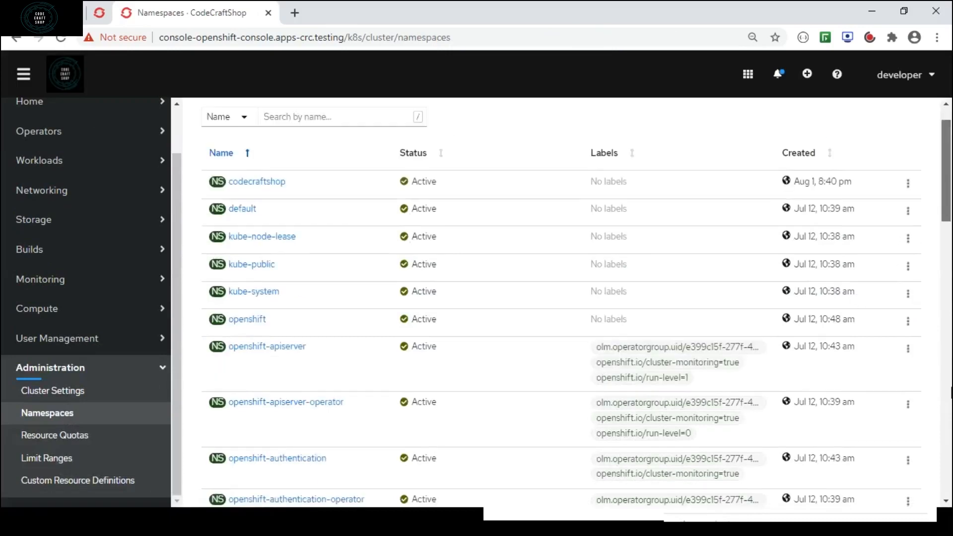
pyautogui.scroll(-15, 950, 392)
pyautogui.scroll(12, 950, 254)
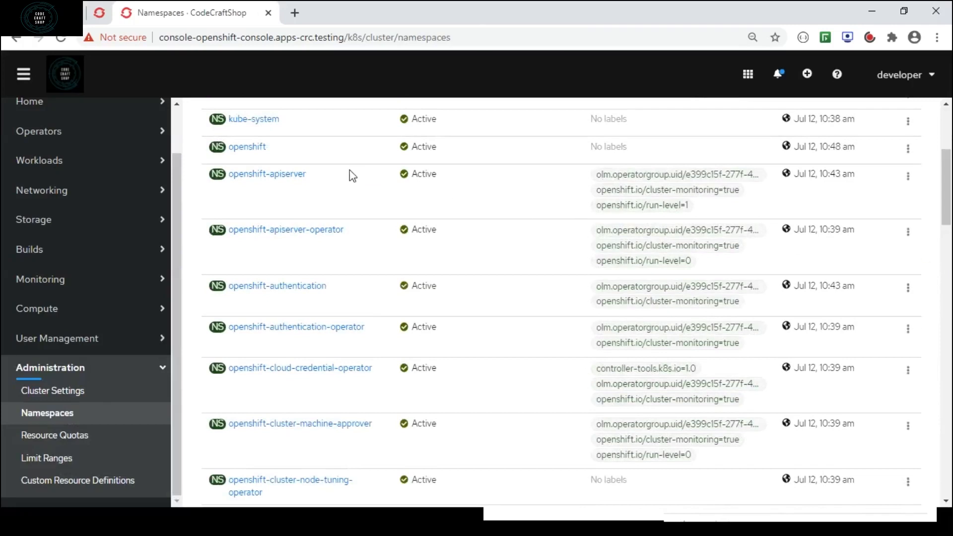
# Step: Open the openshift namespace's details and check its Launcher section for the CodeCraftShop link
pyautogui.click(259, 148)
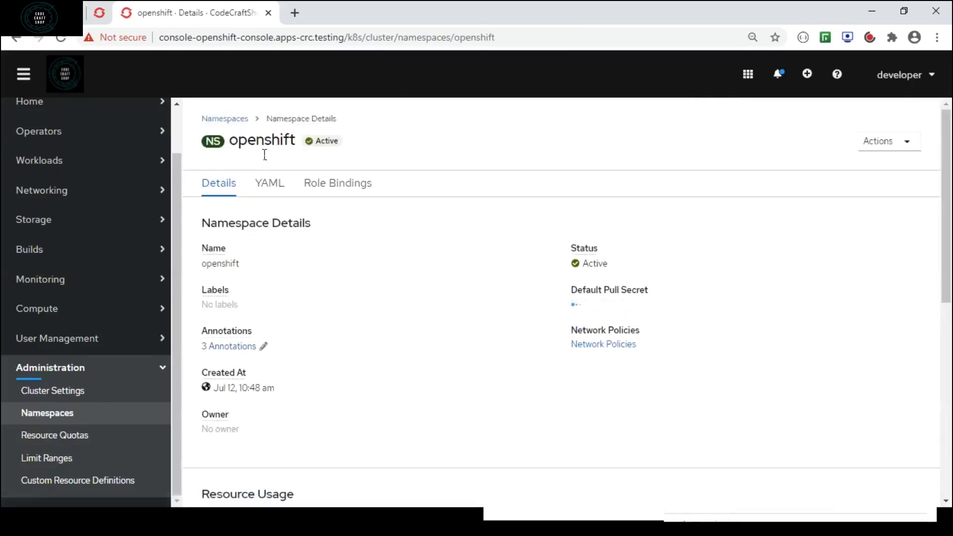
pyautogui.moveTo(948, 233); pyautogui.dragTo(950, 397)
pyautogui.moveTo(948, 361); pyautogui.dragTo(948, 389)
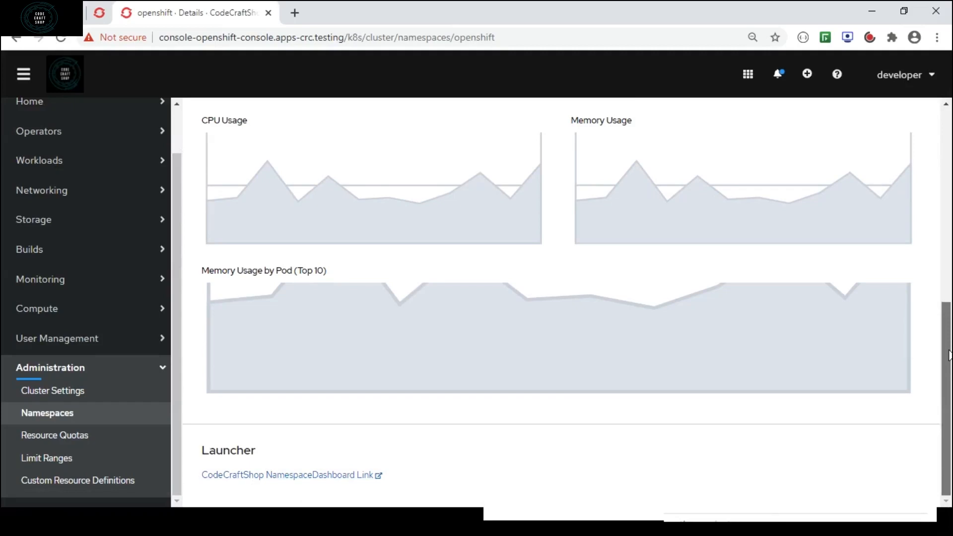
pyautogui.moveTo(948, 368); pyautogui.dragTo(949, 169)
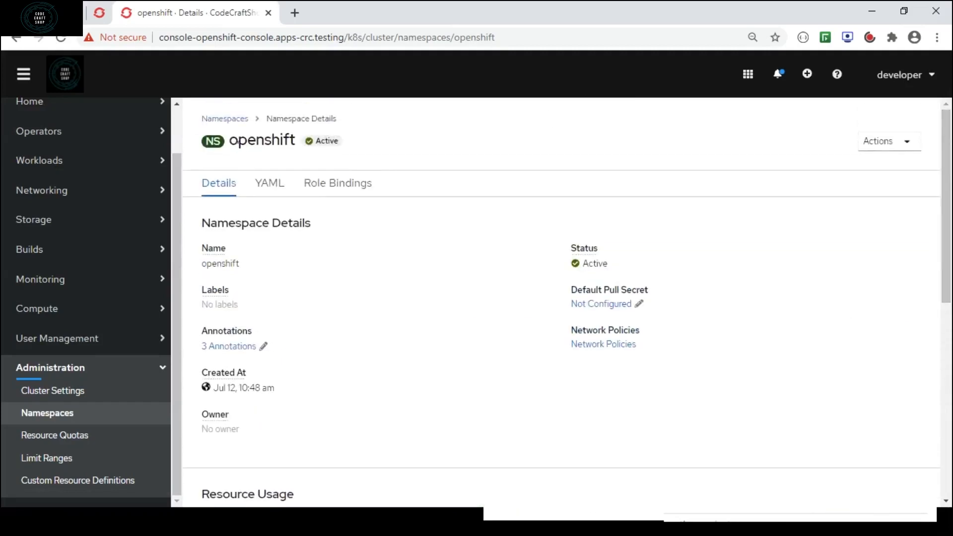
# Step: Return to the namespaces list and check the codecraftshop namespace's Launcher section for the CodeCraftShop link
pyautogui.click(240, 121)
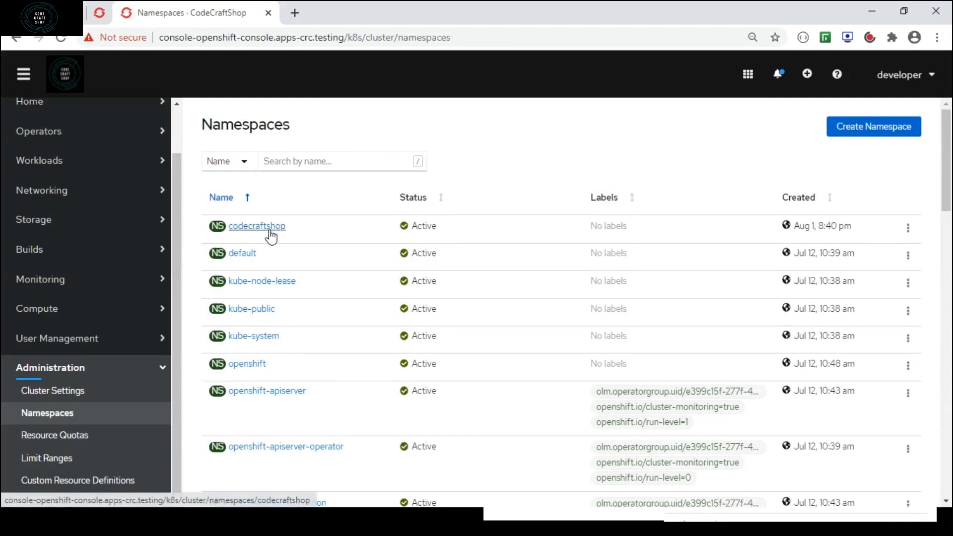
pyautogui.click(268, 229)
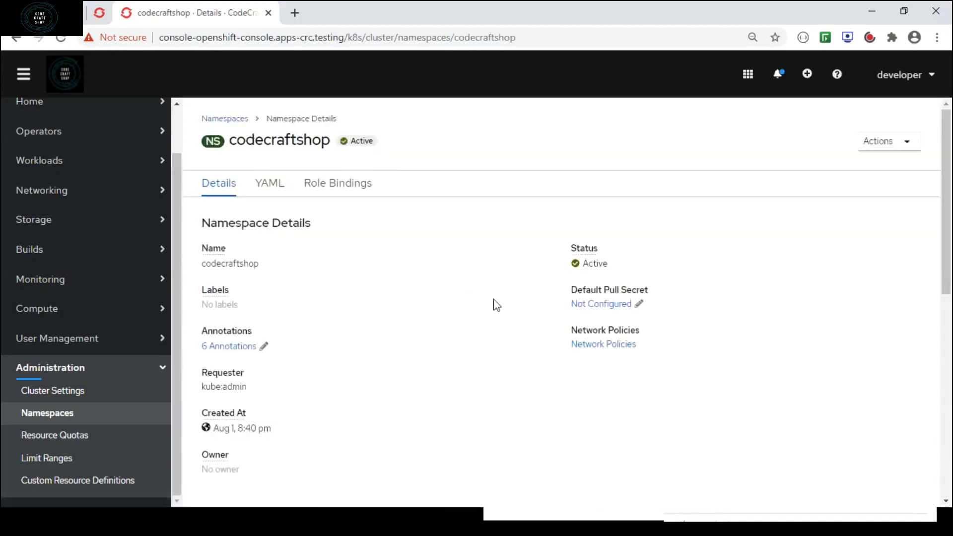
pyautogui.moveTo(948, 158); pyautogui.dragTo(950, 399)
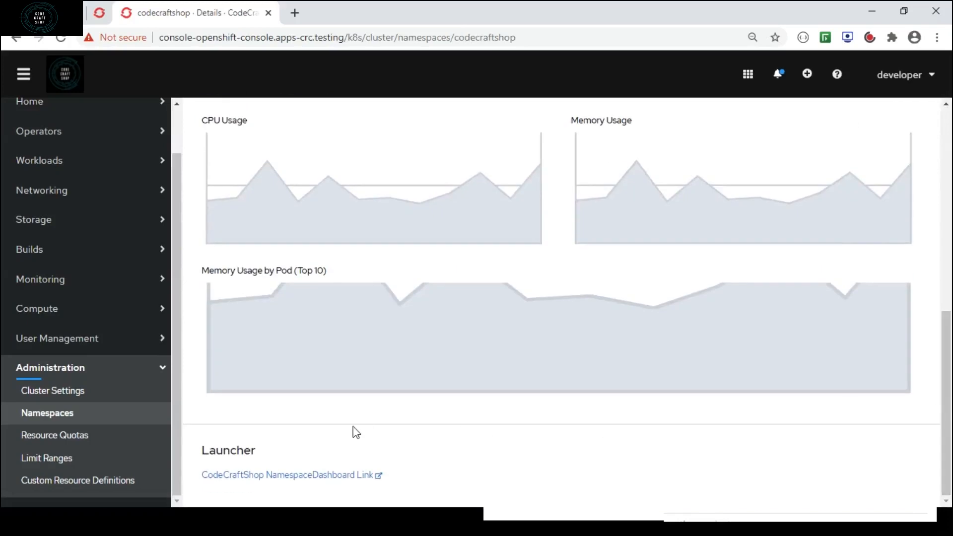